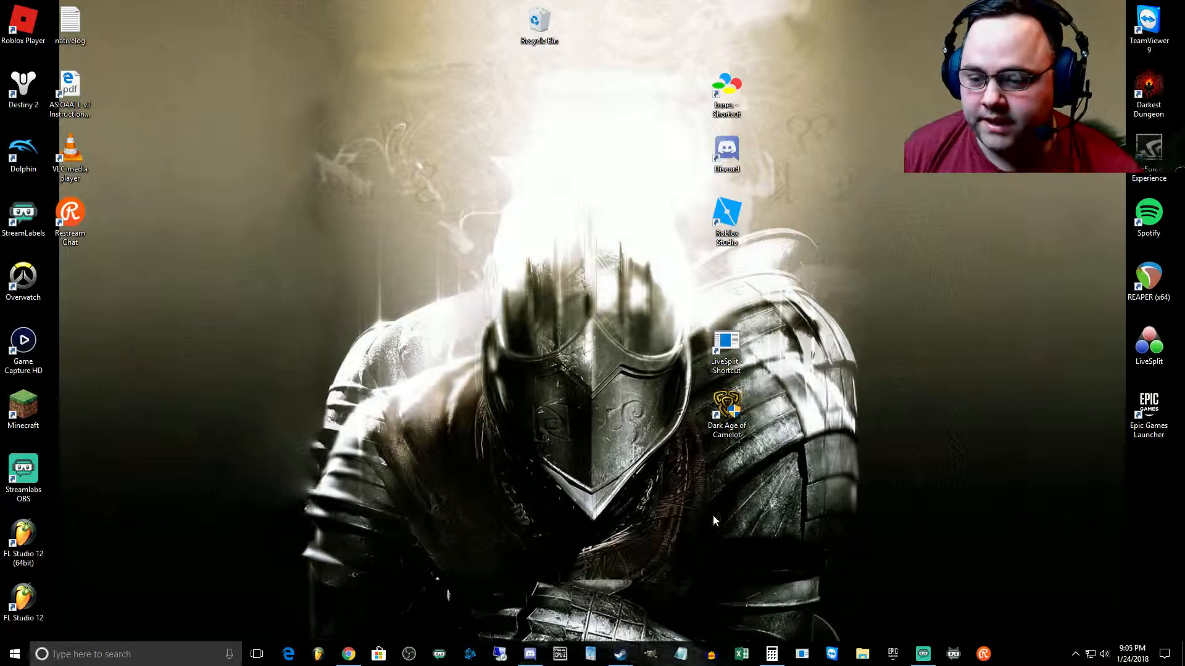
Switch to Streamlabs OBS and maximize its window
click(923, 654)
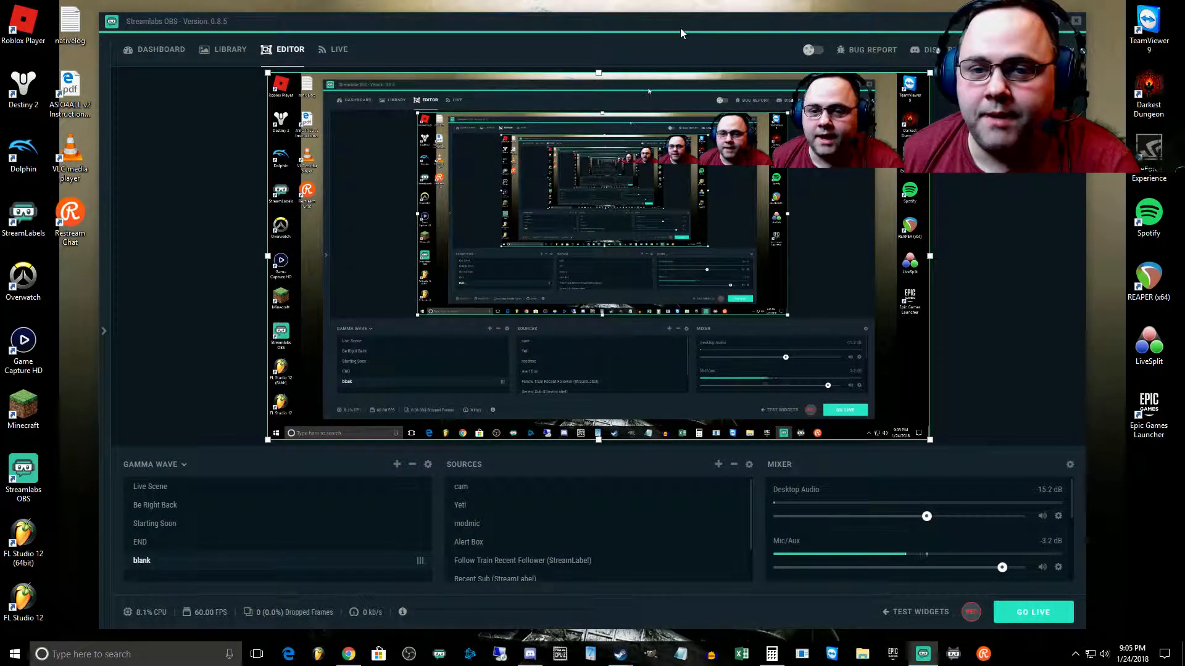
mouse_move(679, 28)
mouse_down()
mouse_move(703, 28)
mouse_move(684, 6)
mouse_move(672, 13)
mouse_up()
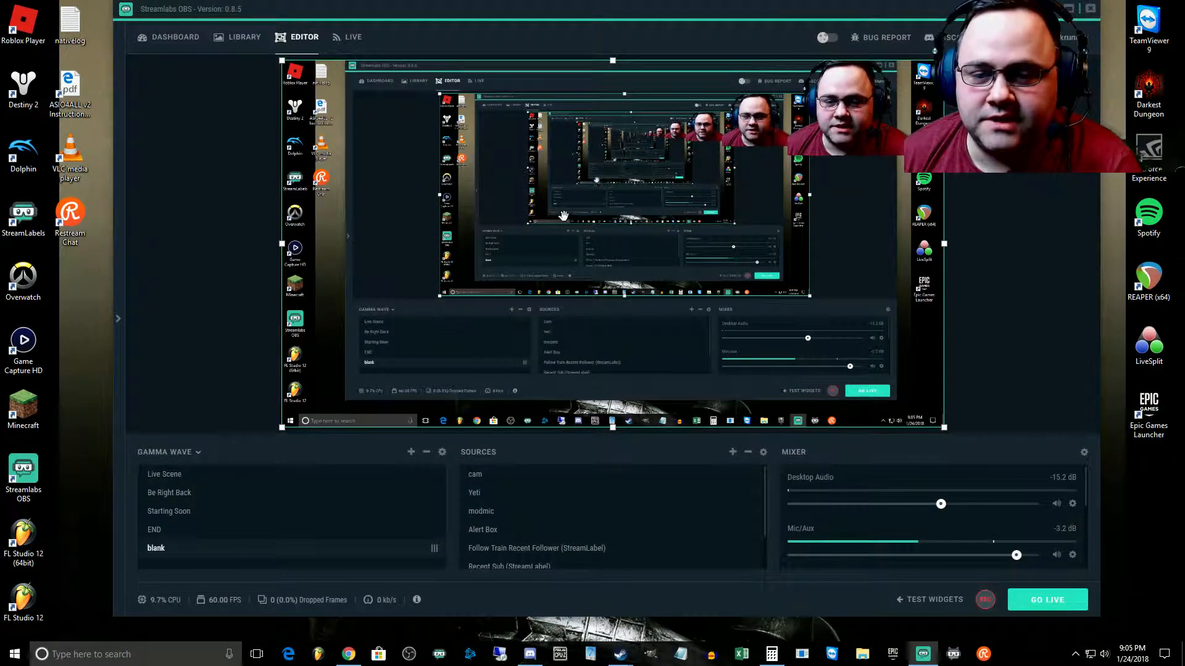
click(1069, 8)
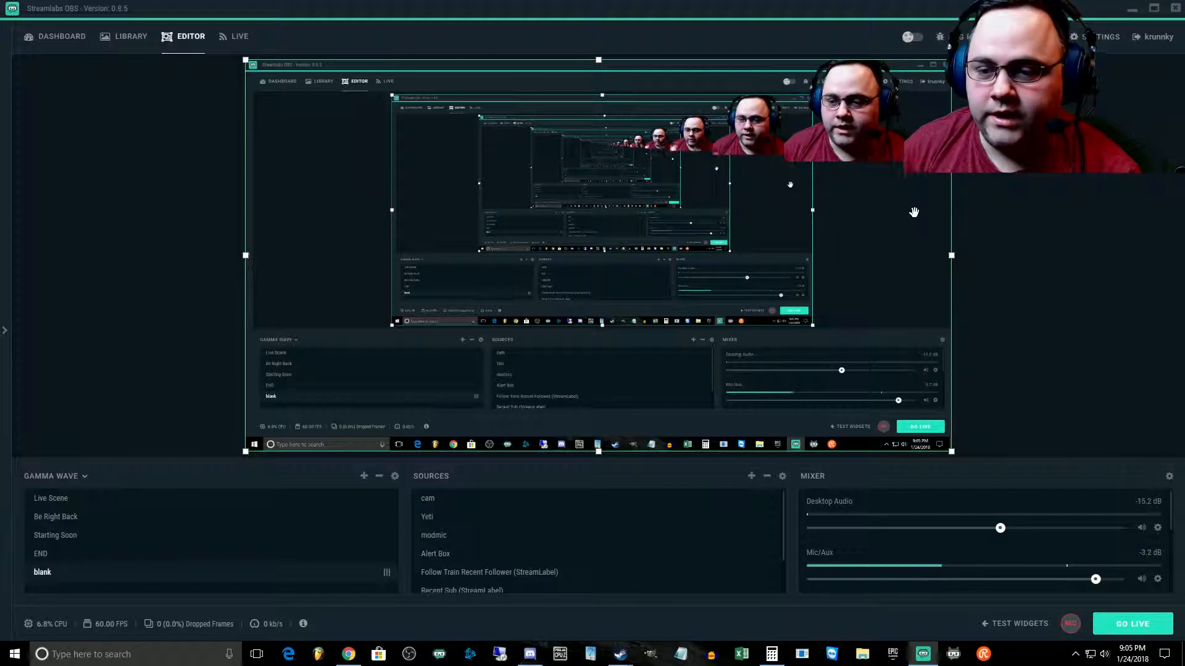
Open the audio filters of the modmic source in the blank scene
scroll(568, 564, down, 2)
scroll(495, 556, up, 2)
click(457, 536)
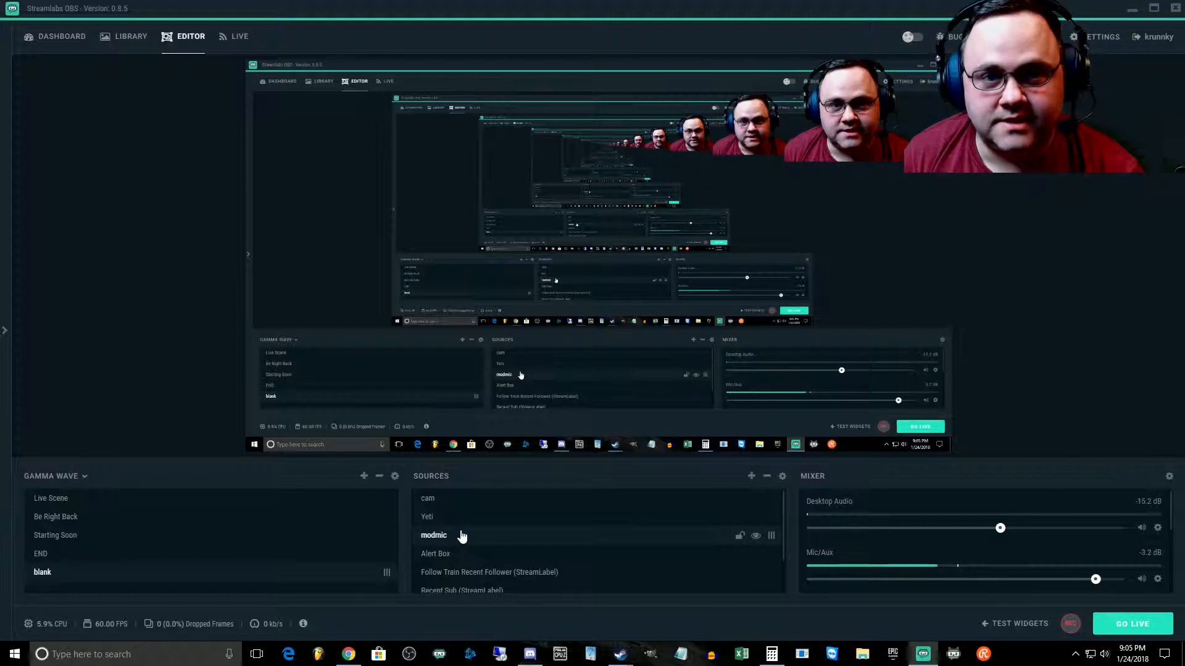
right_click(499, 536)
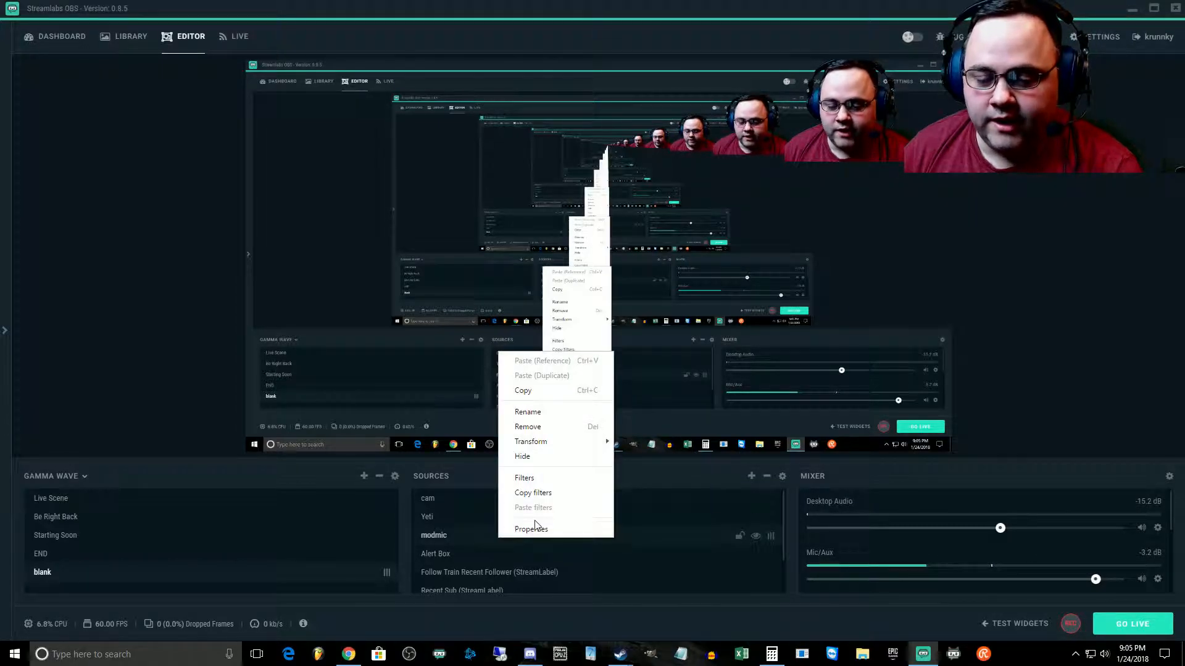
click(525, 478)
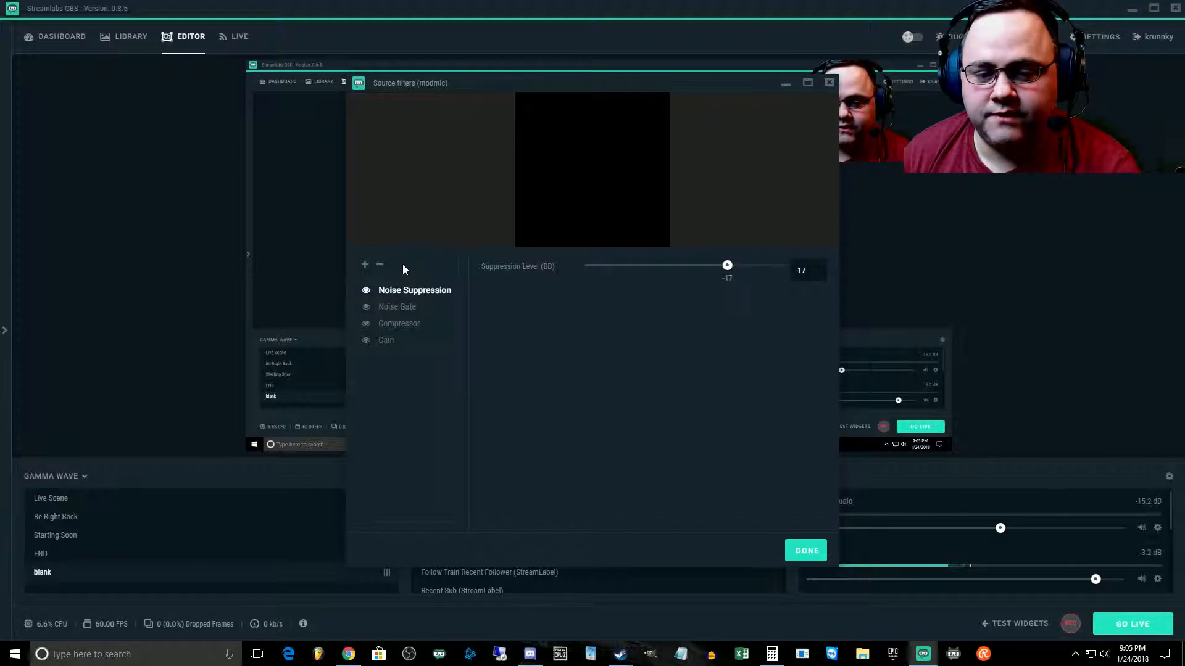
Review the modmic source's Gain, Noise Suppression and Noise Gate filter settings
click(386, 341)
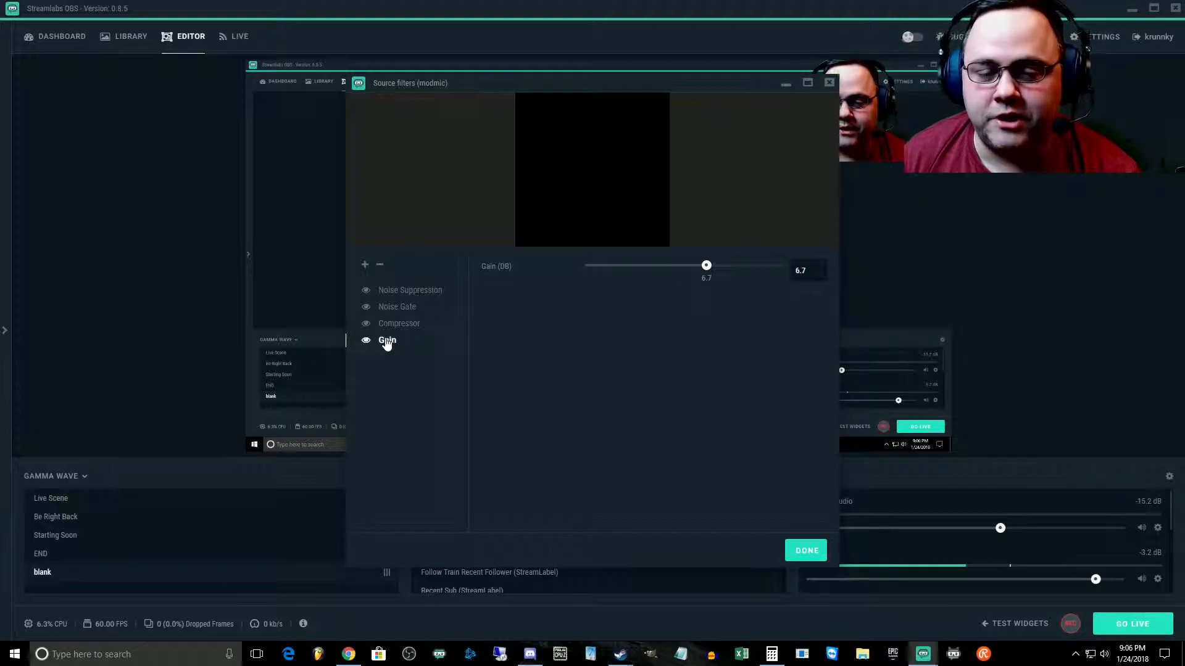
click(432, 291)
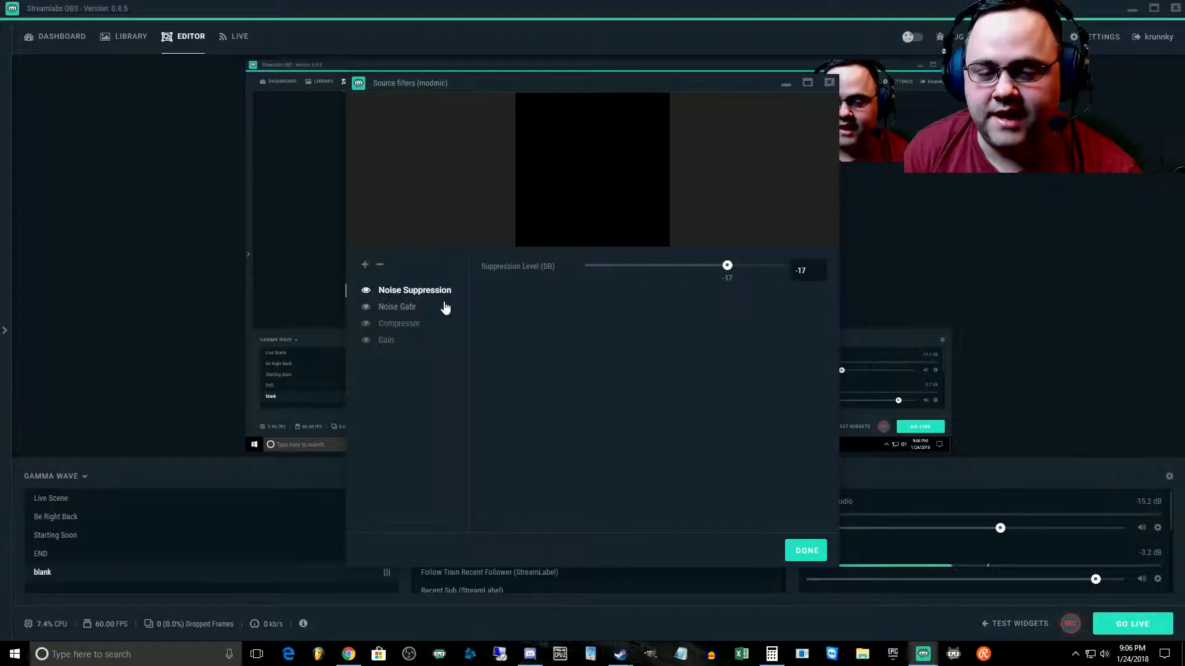
click(414, 308)
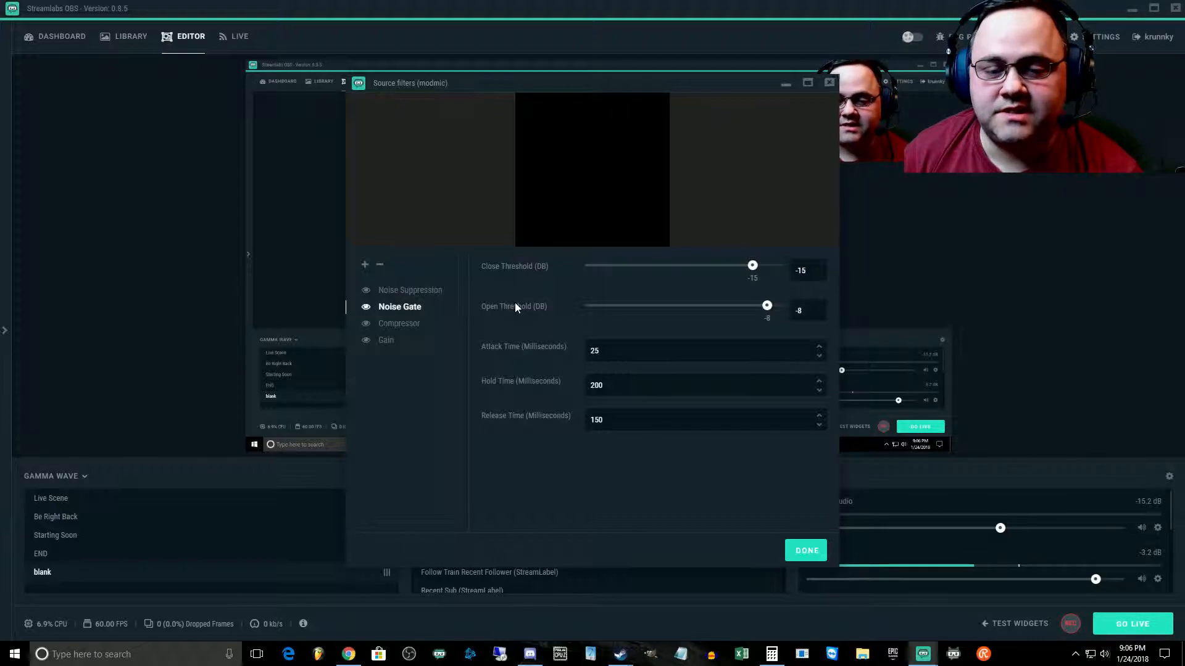
click(365, 267)
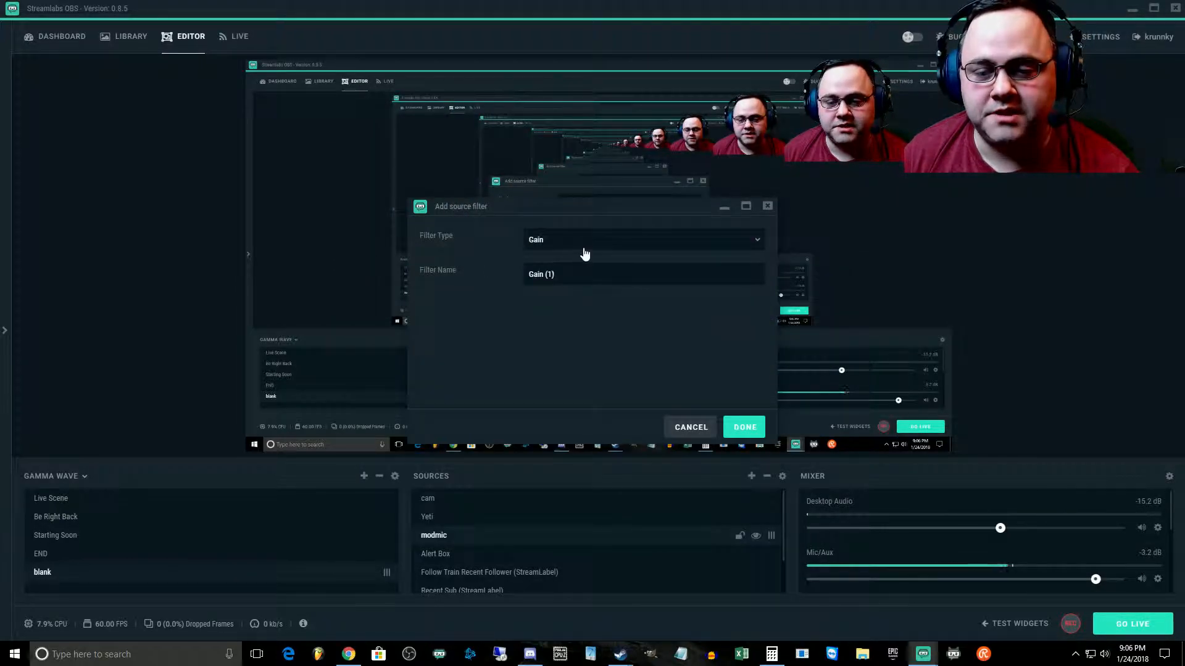
click(555, 244)
click(546, 307)
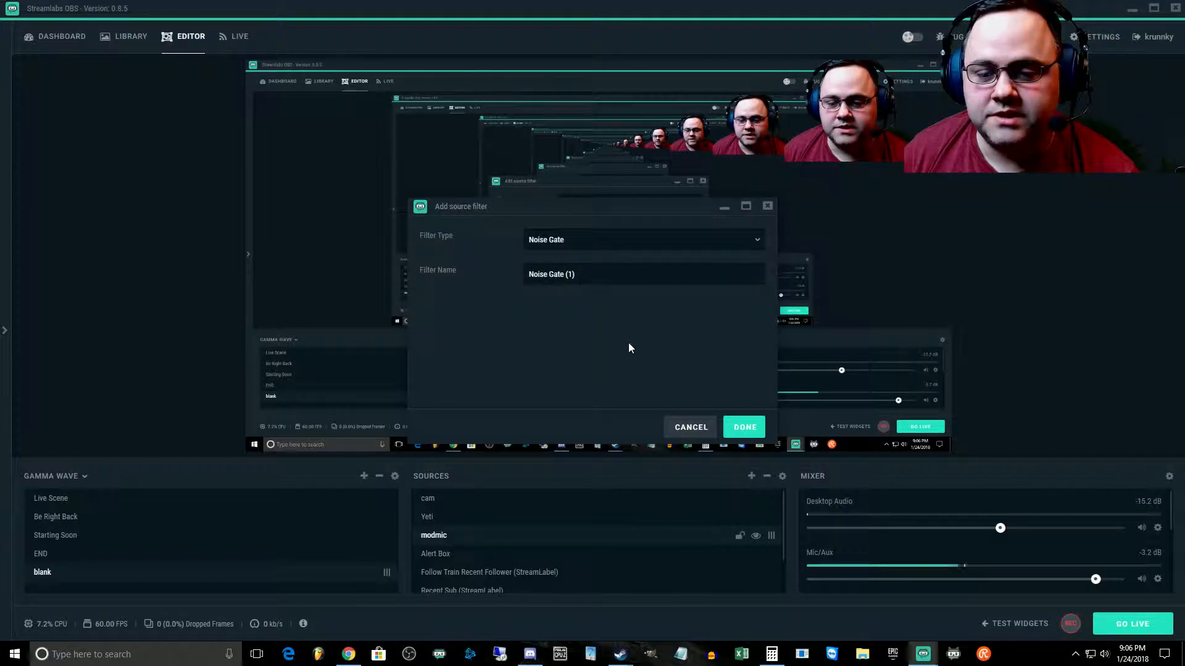
click(686, 428)
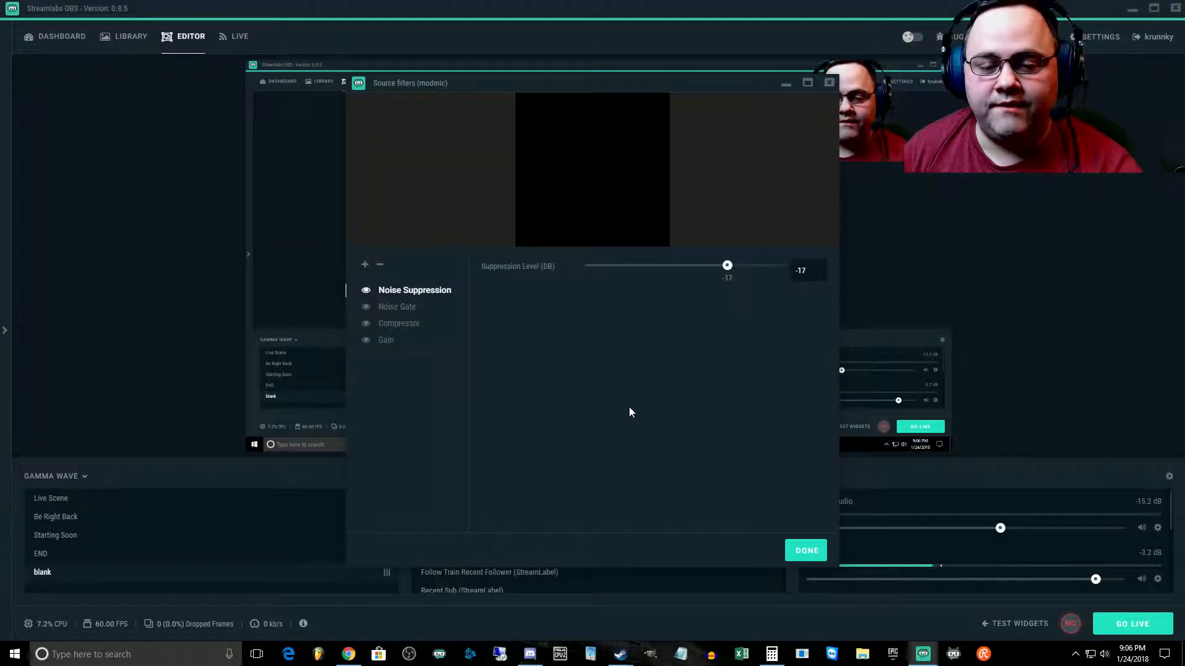
Show the Noise Gate settings, shift the screen capture about 92 px left in the scene, and reposition the filters window
click(411, 308)
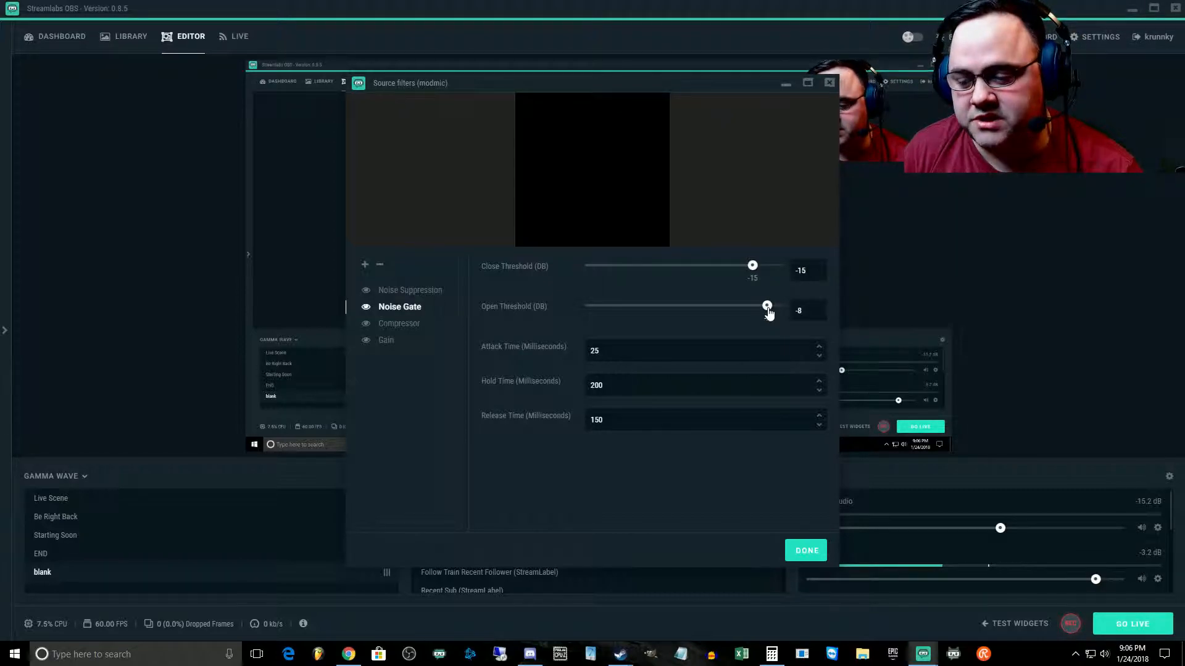
drag(648, 61, 615, 58)
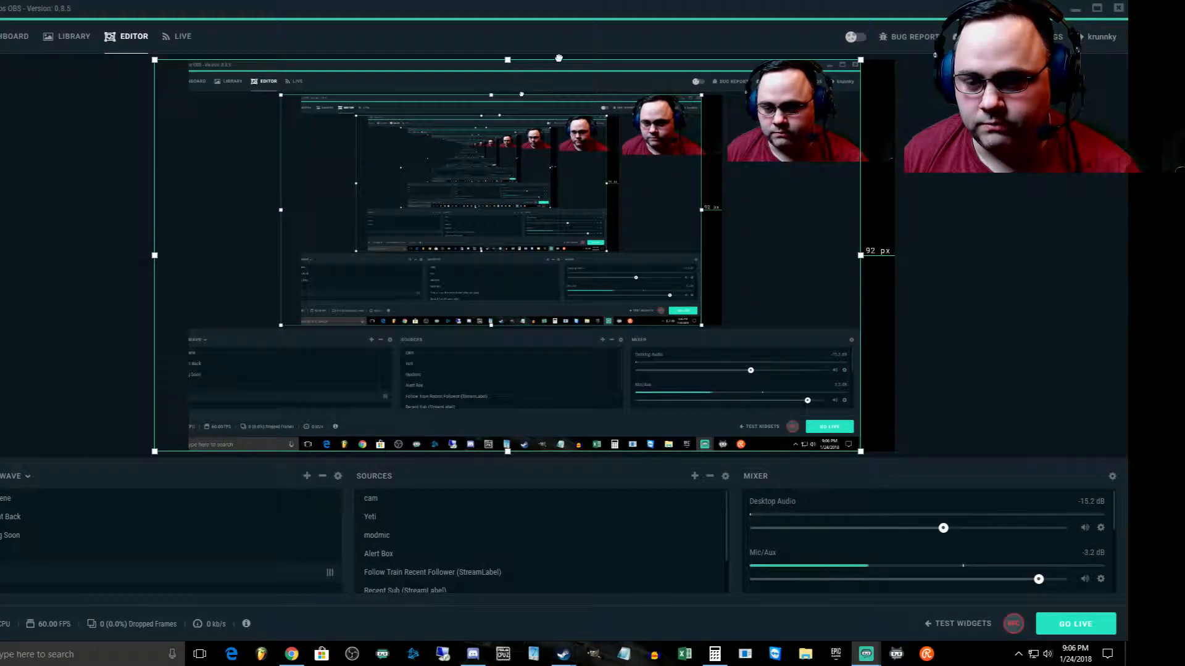
click(910, 607)
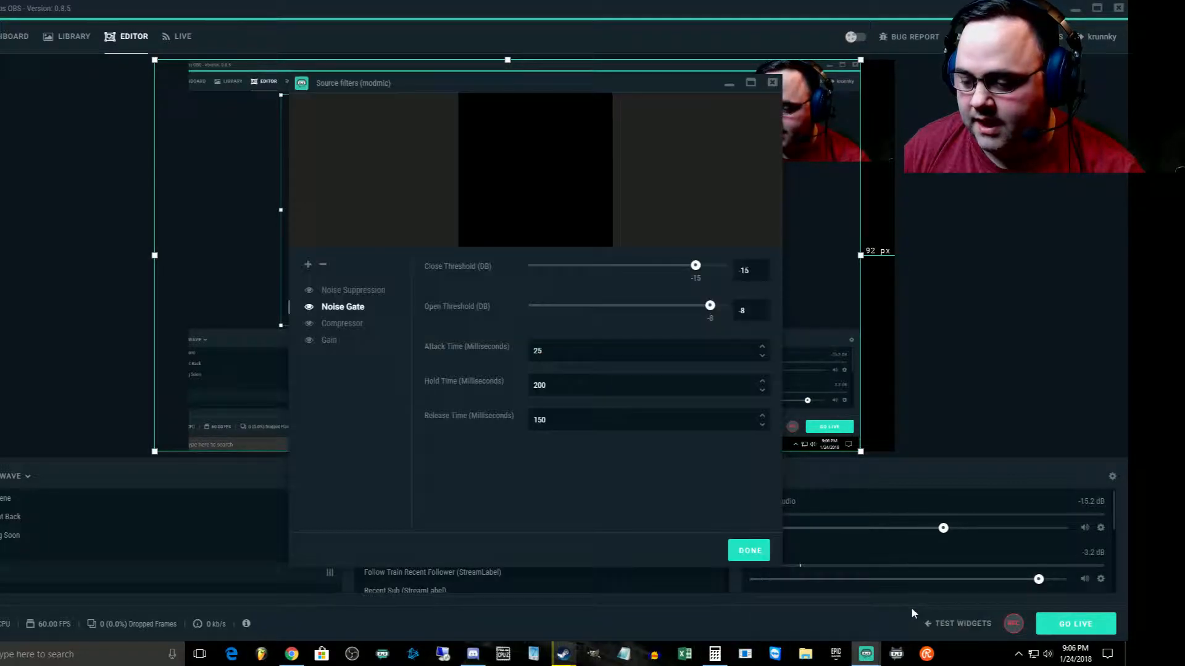
drag(539, 84, 480, 89)
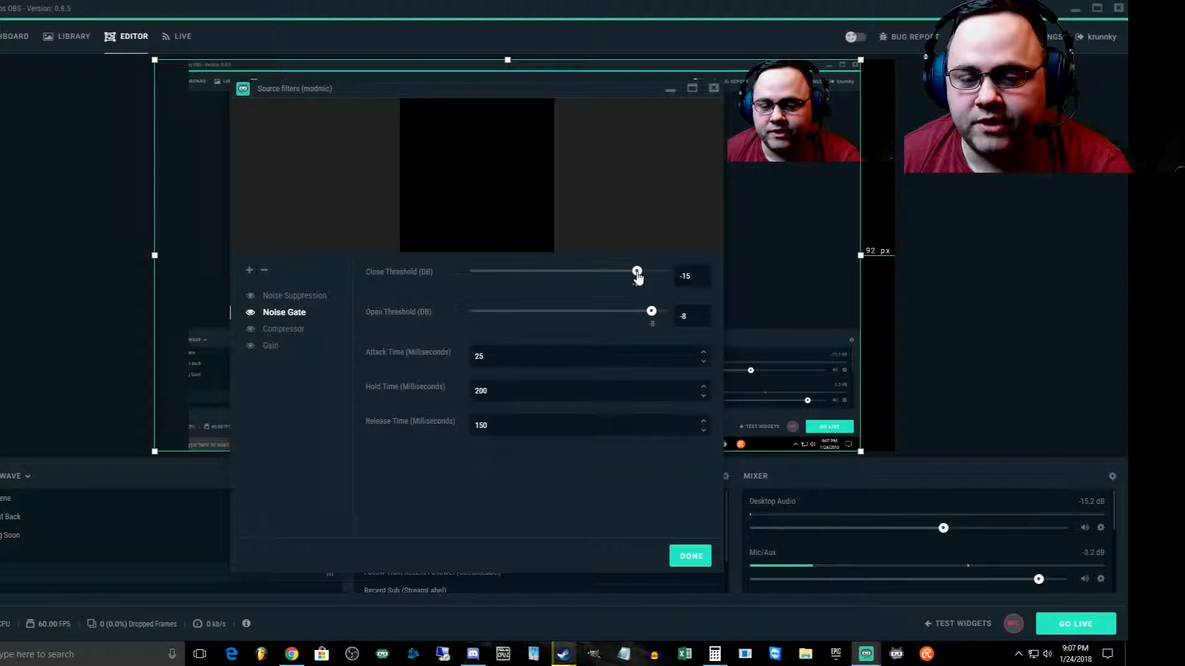
Set the modmic Noise Gate's close threshold to -24 dB and open threshold to -19 dB, and finish the filter editing
drag(636, 276, 529, 273)
drag(651, 312, 540, 312)
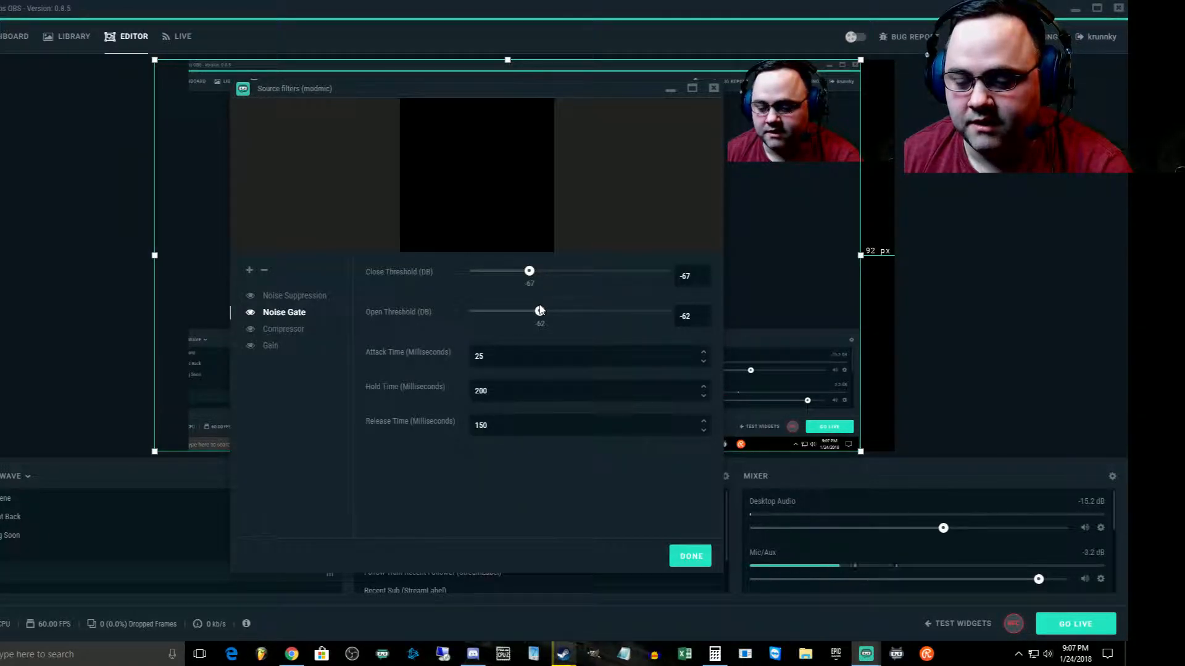
drag(540, 311, 629, 319)
drag(528, 275, 631, 312)
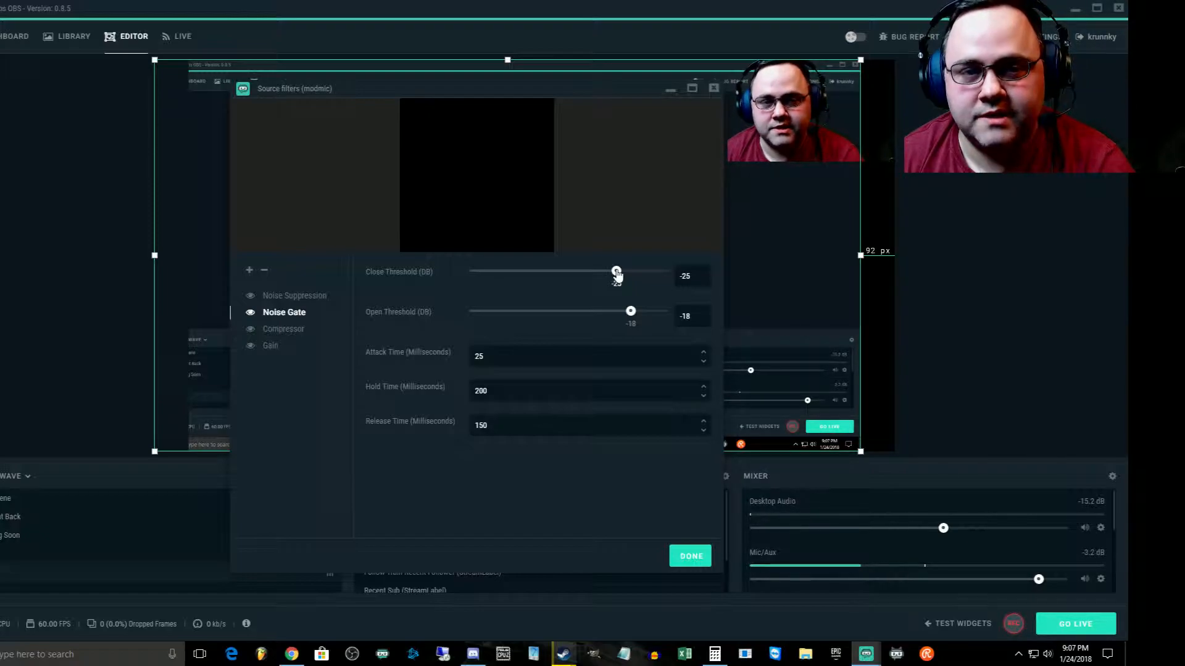
drag(615, 274, 628, 313)
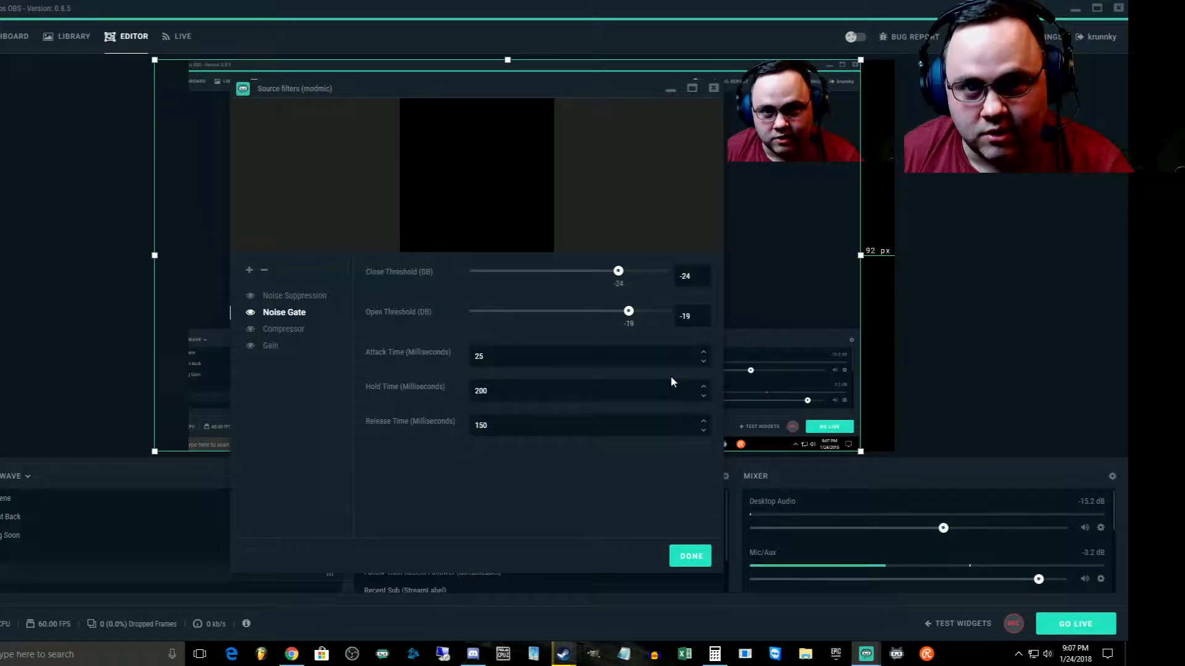
click(686, 558)
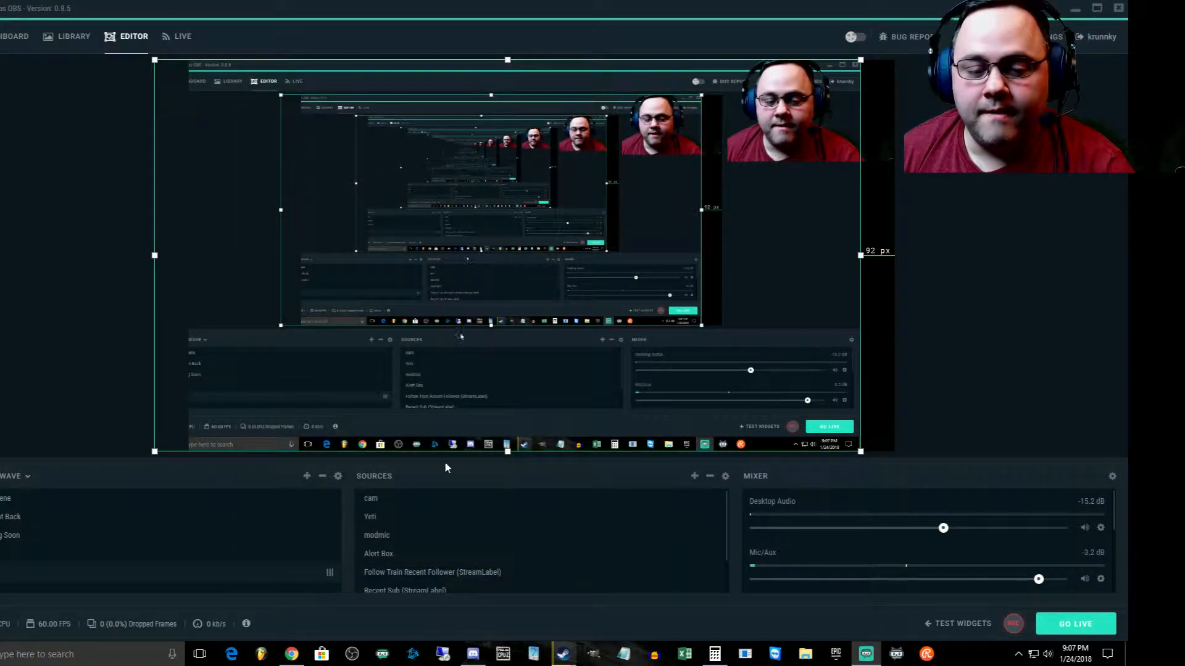
Reopen the filters of the modmic source
right_click(374, 518)
click(390, 534)
right_click(389, 537)
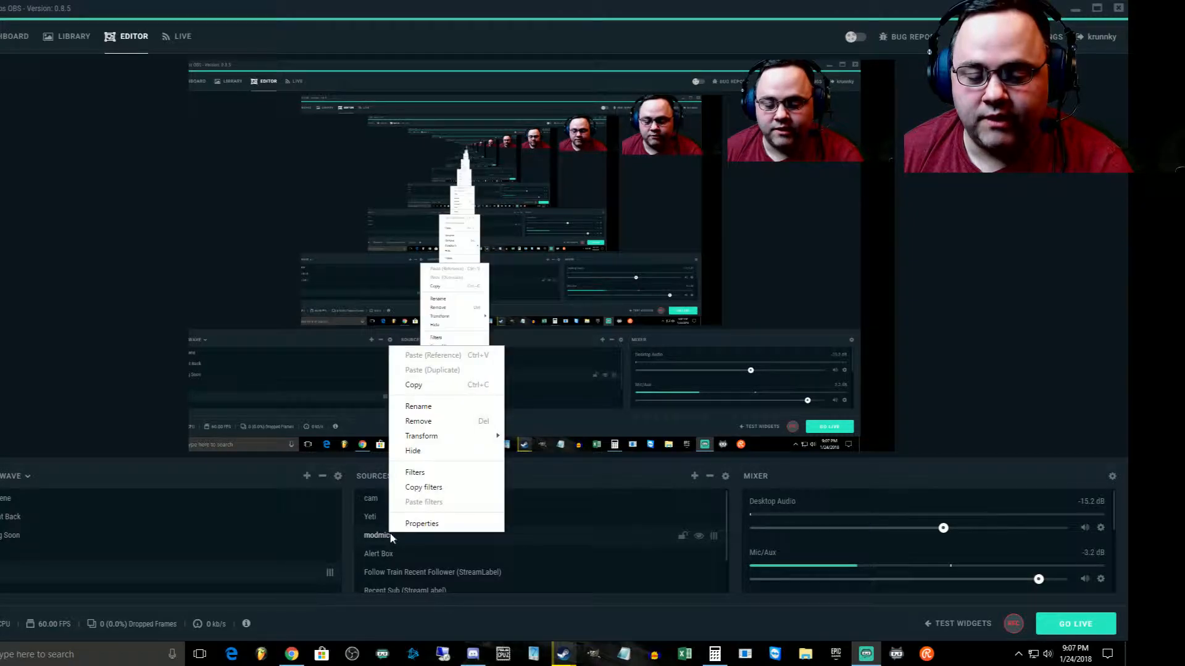
click(415, 473)
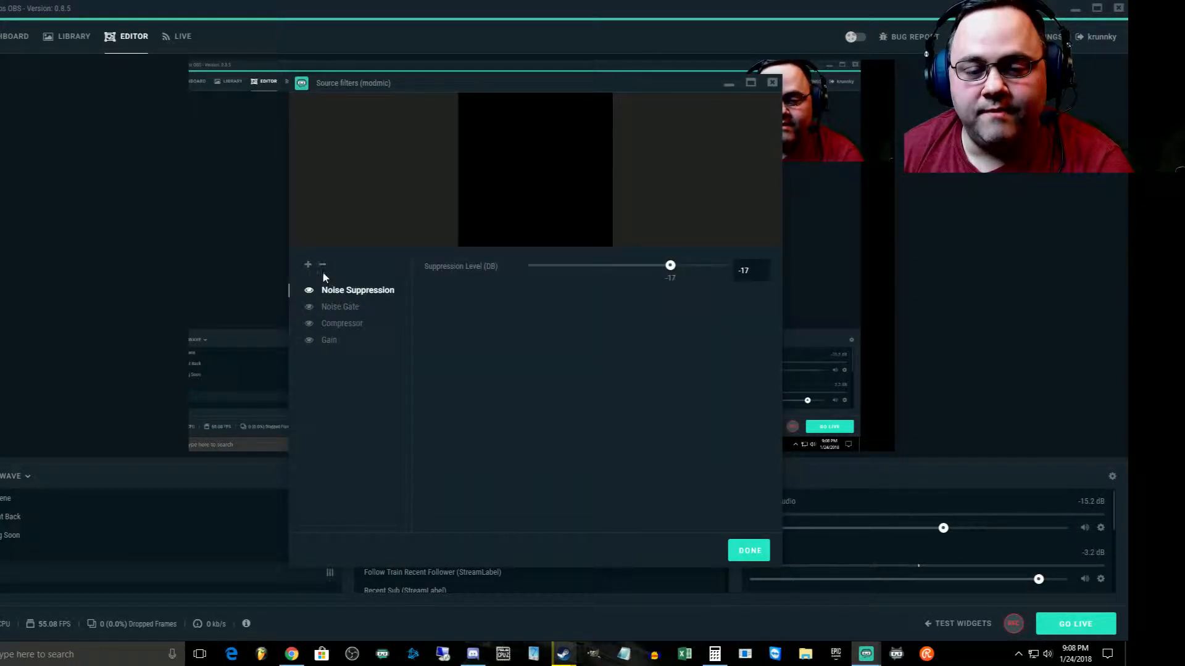
click(307, 265)
click(524, 239)
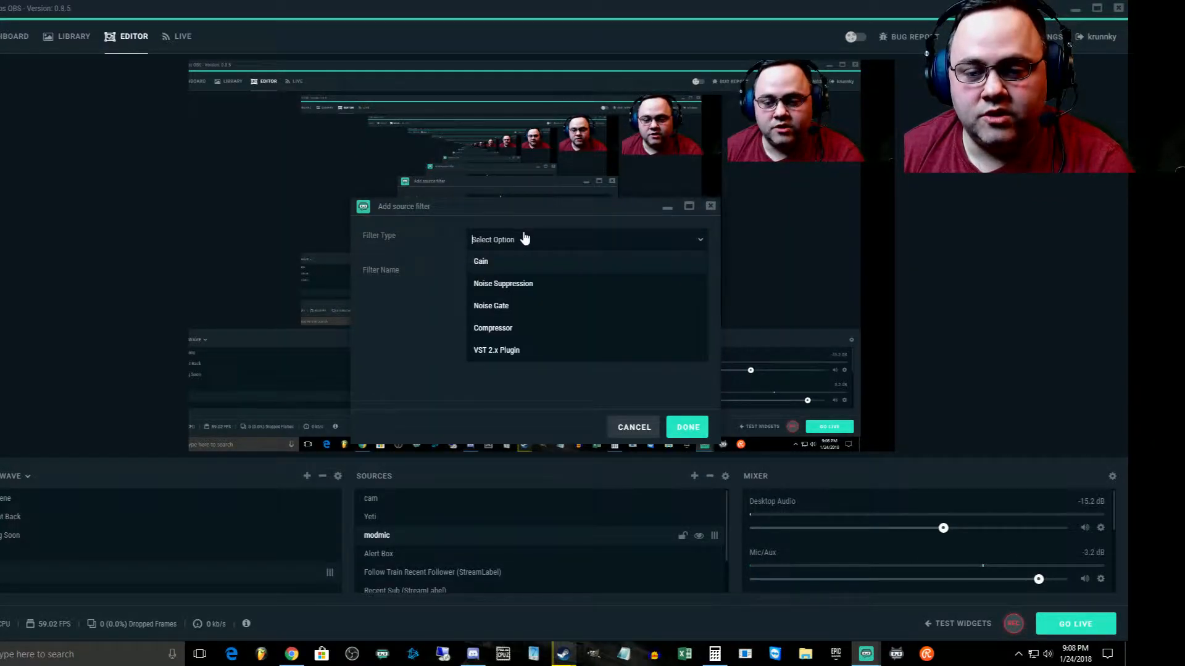
click(629, 428)
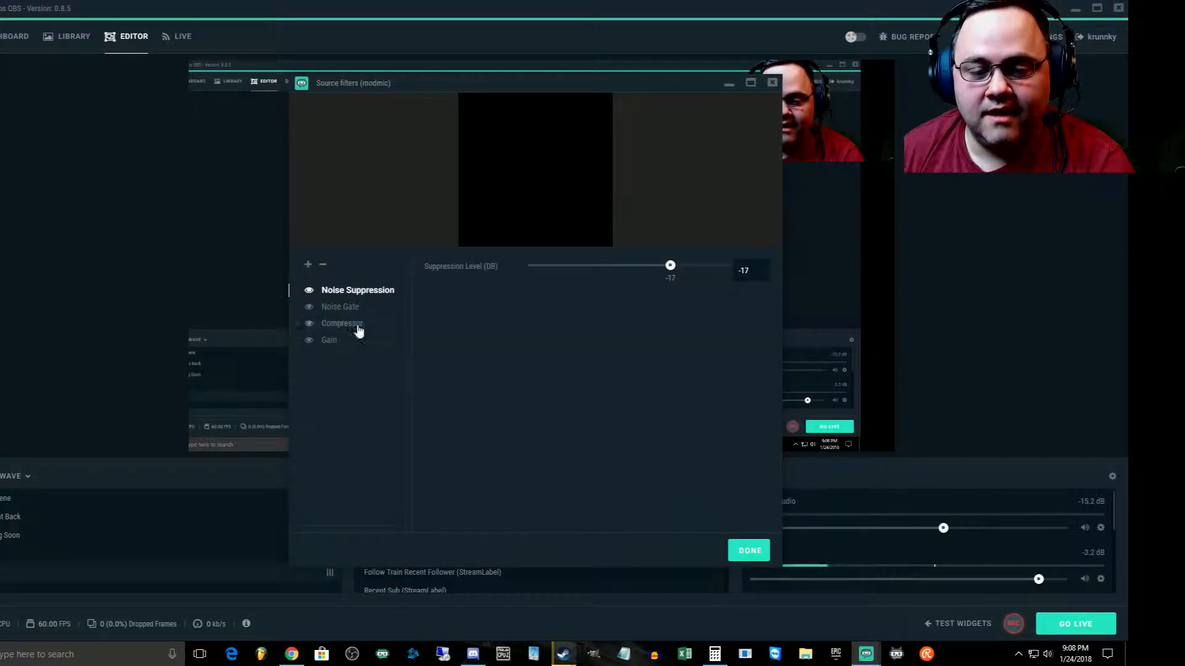
Examine the Noise Gate thresholds and the Noise Suppression level of the modmic source
click(346, 308)
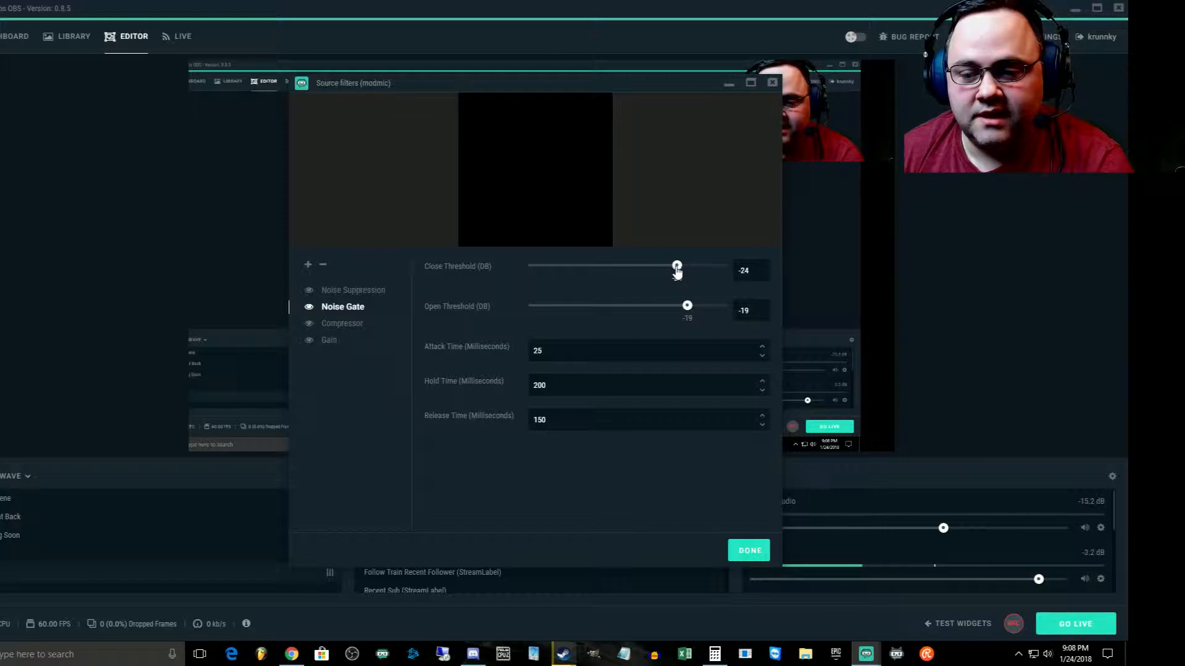
click(366, 297)
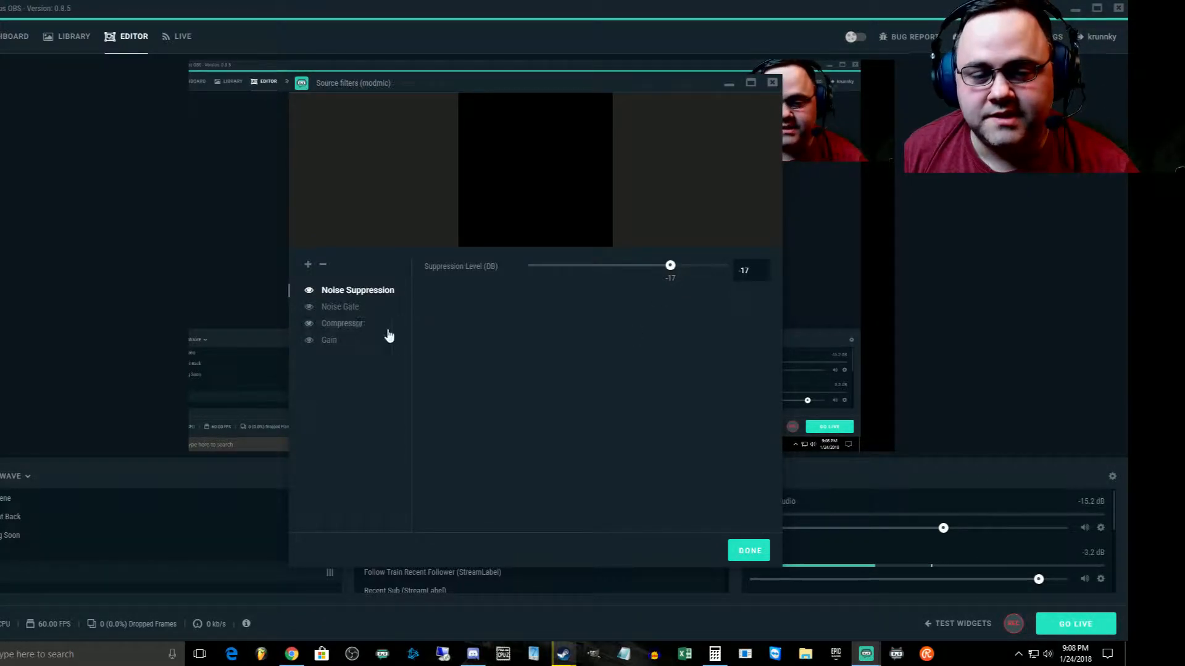
click(307, 265)
click(561, 243)
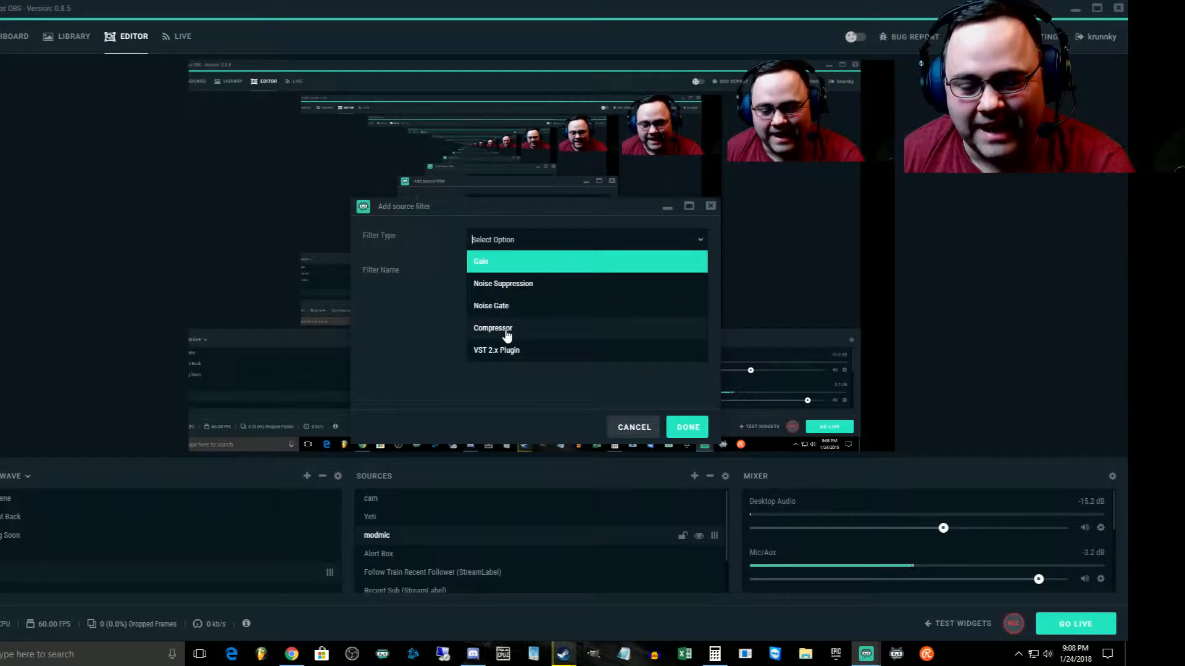
click(634, 435)
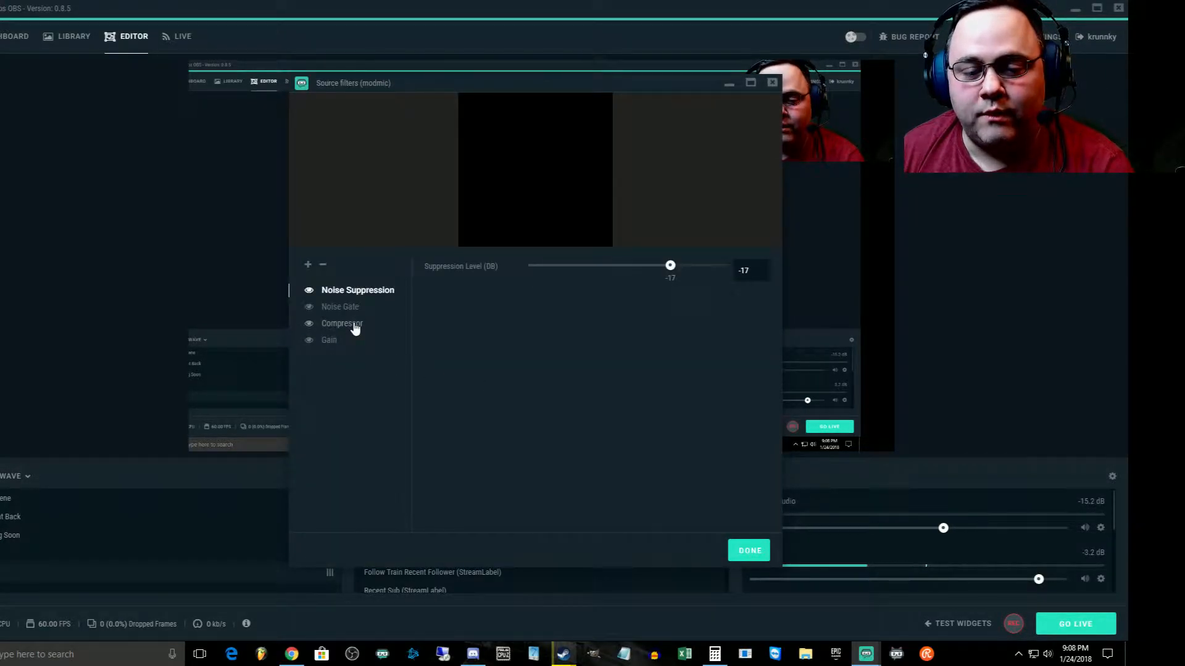
Examine the Compressor's ratio, threshold, attack, release and output gain, and close the modmic filters
click(354, 325)
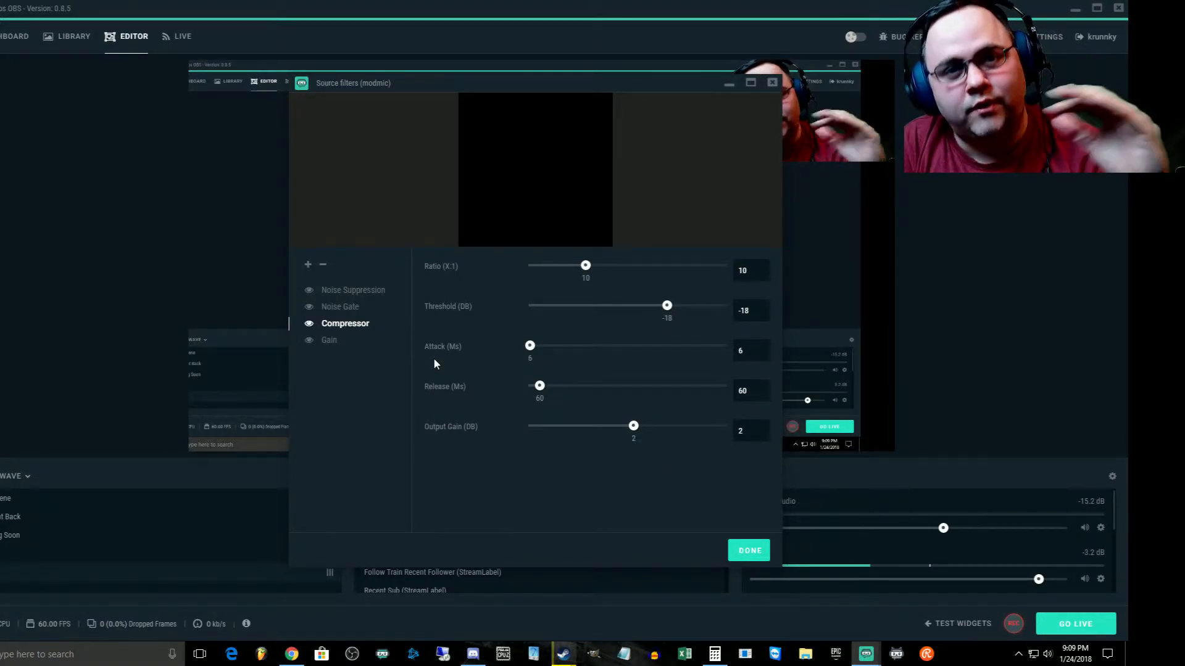
click(758, 549)
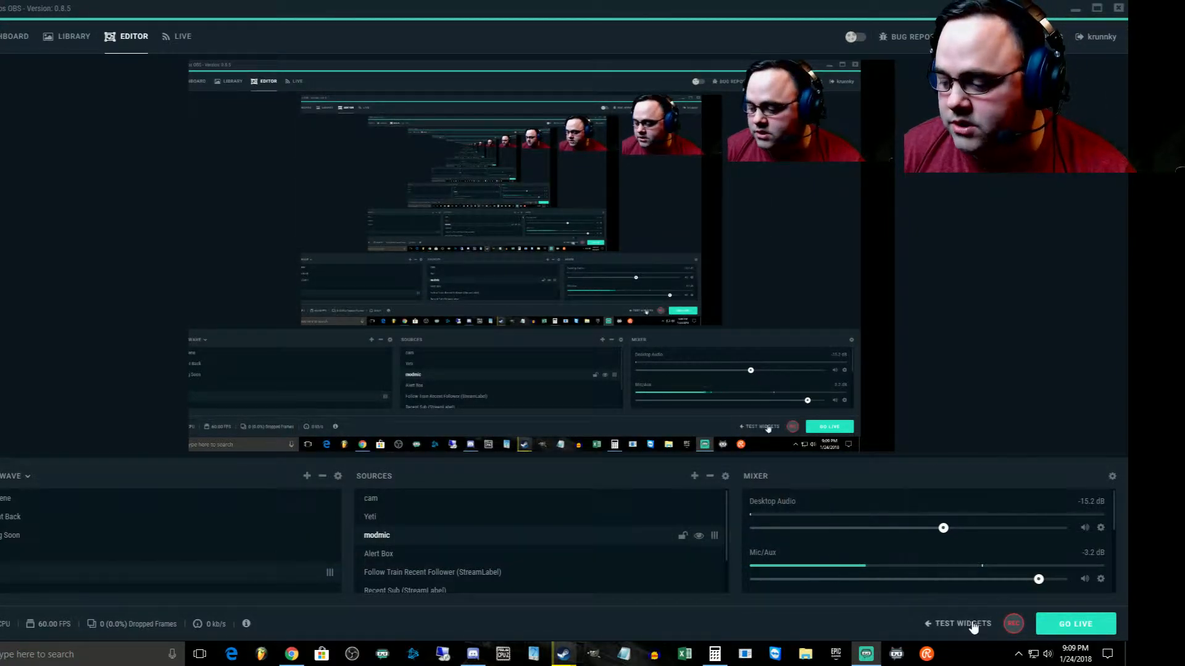
Check the ModMic's microphone level in the Windows recording device properties, and close the sound settings
right_click(1049, 657)
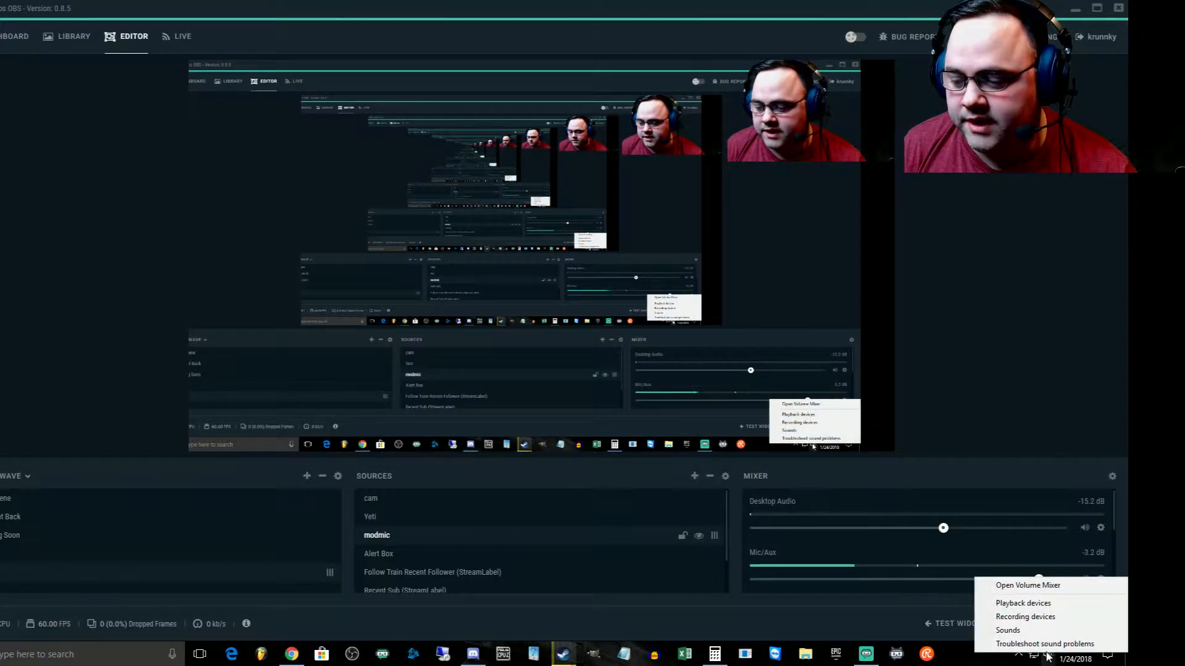
click(1029, 618)
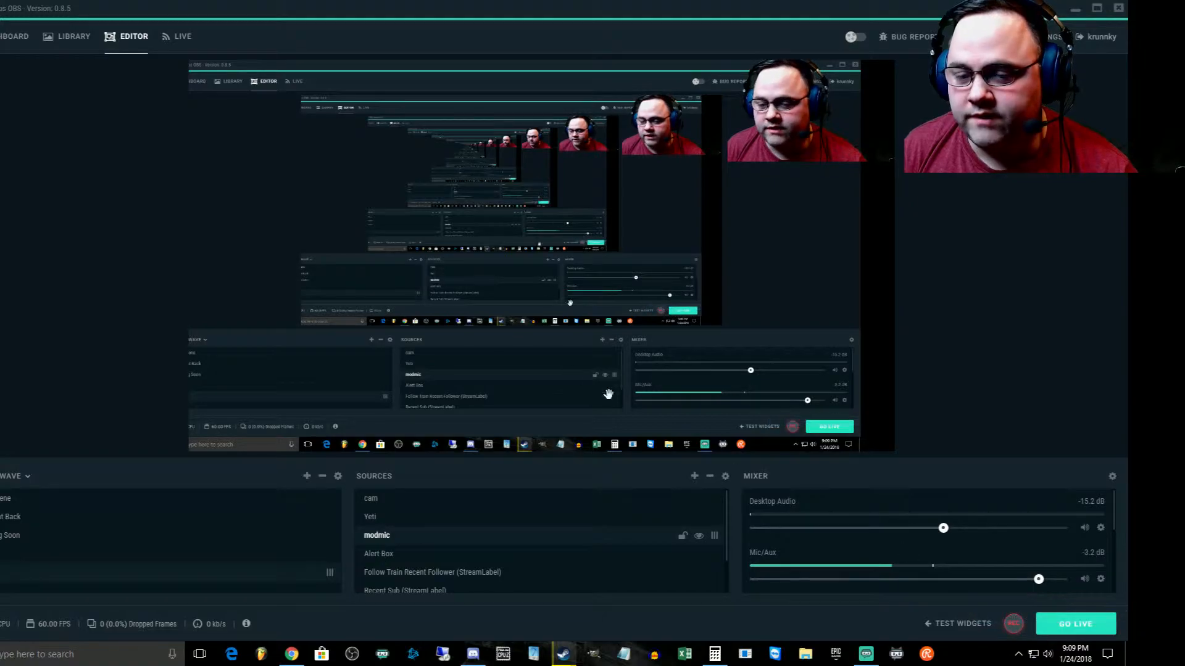
click(173, 231)
right_click(173, 230)
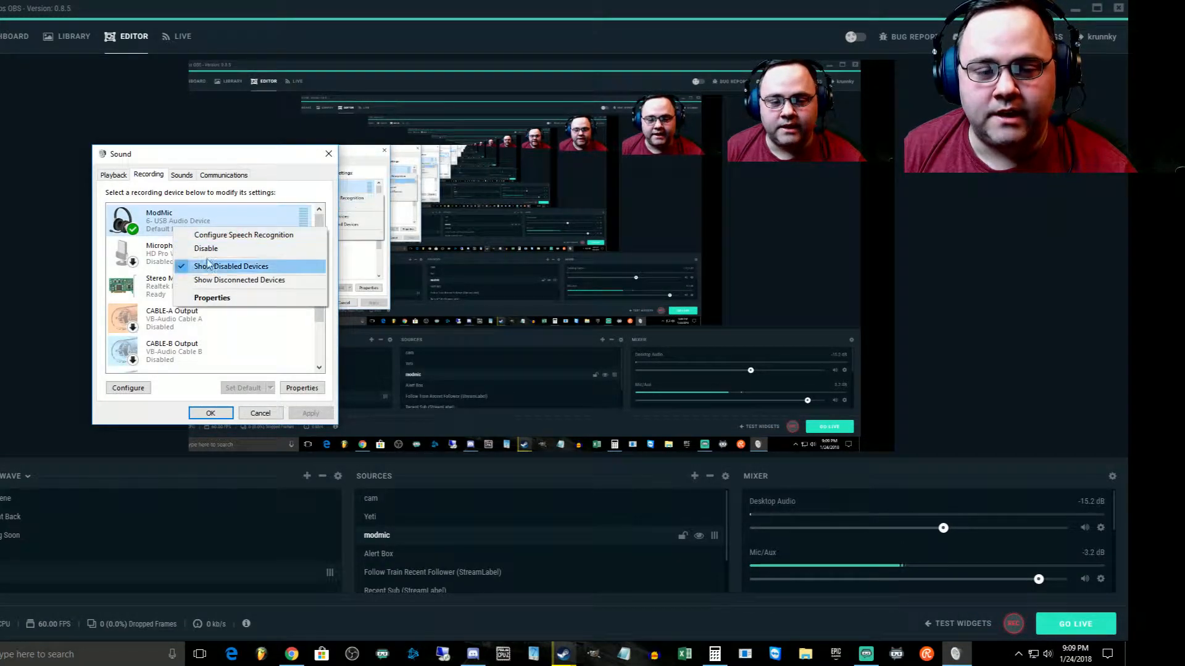
click(219, 300)
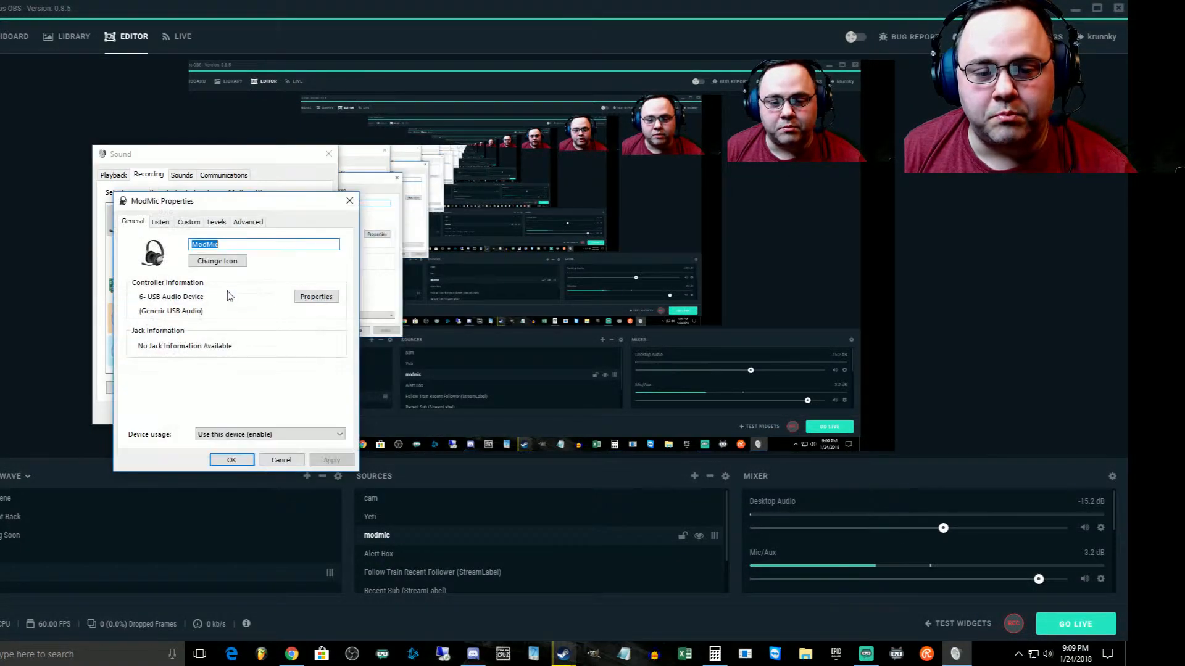
click(221, 224)
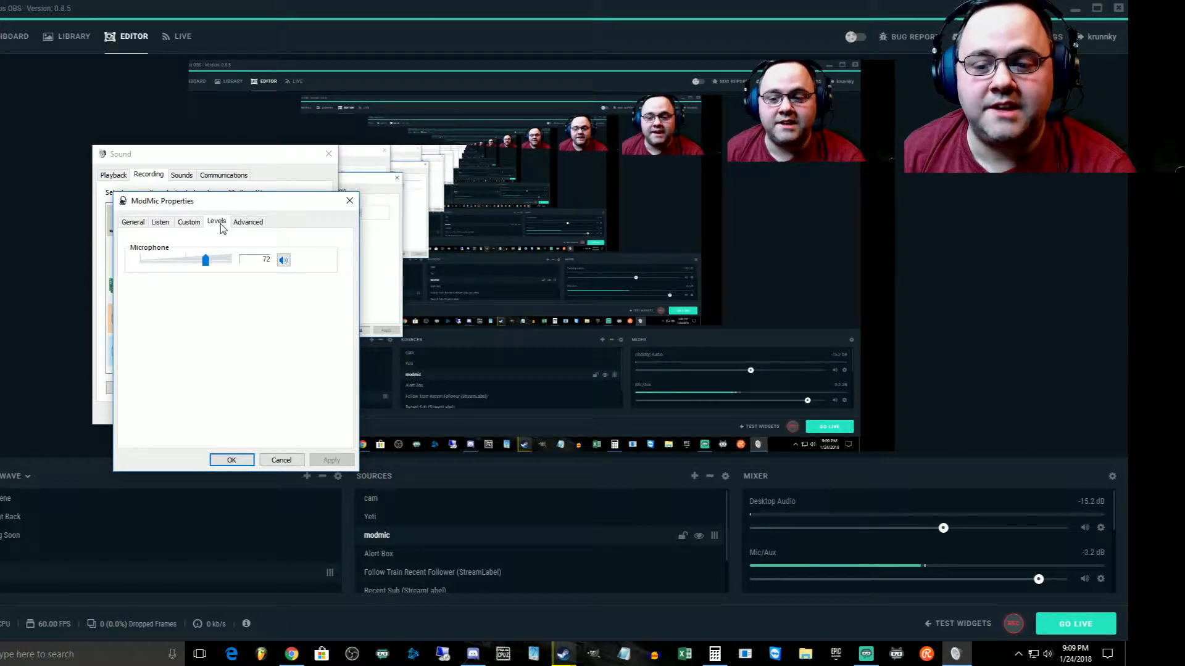
click(231, 460)
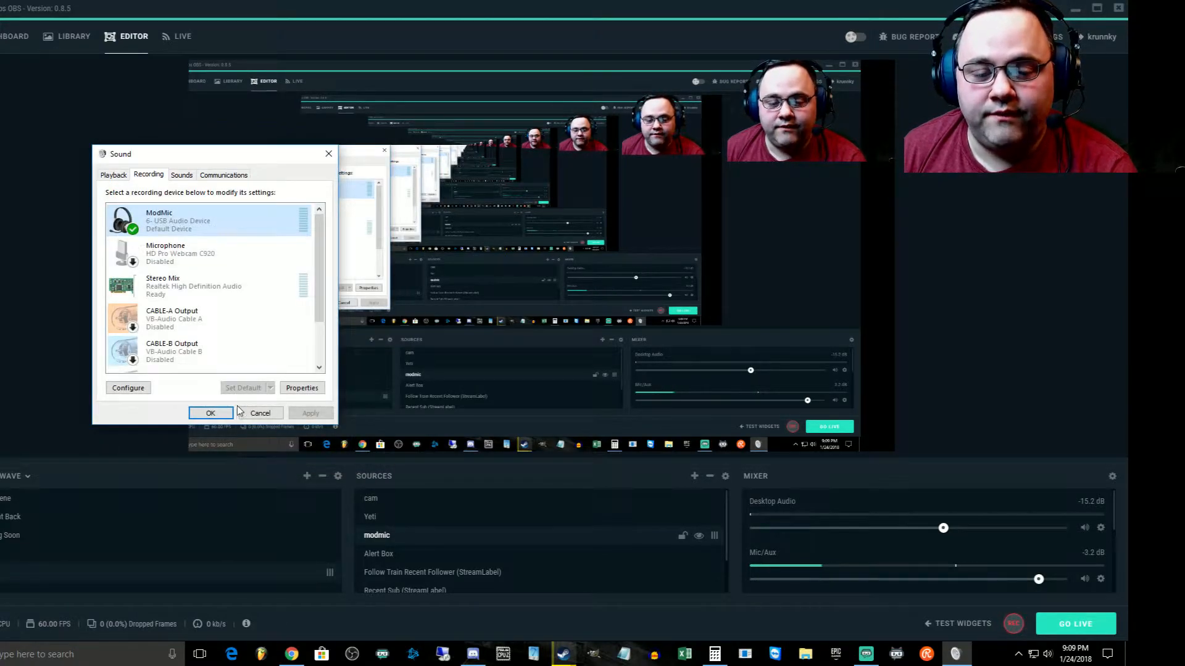
click(230, 413)
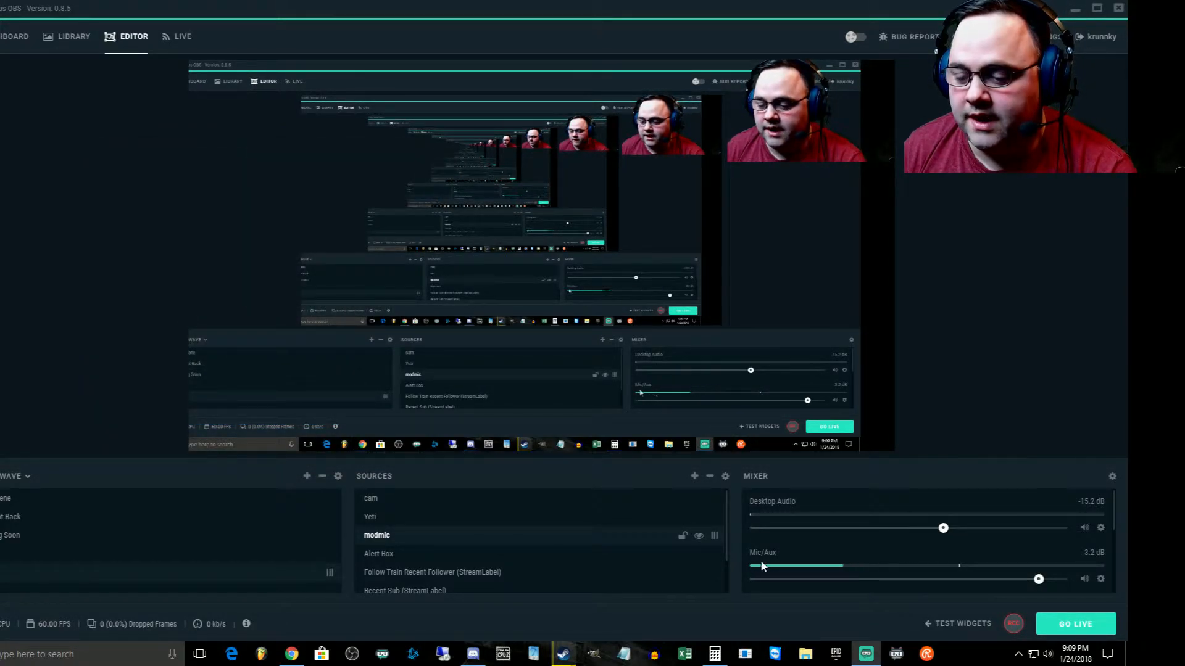